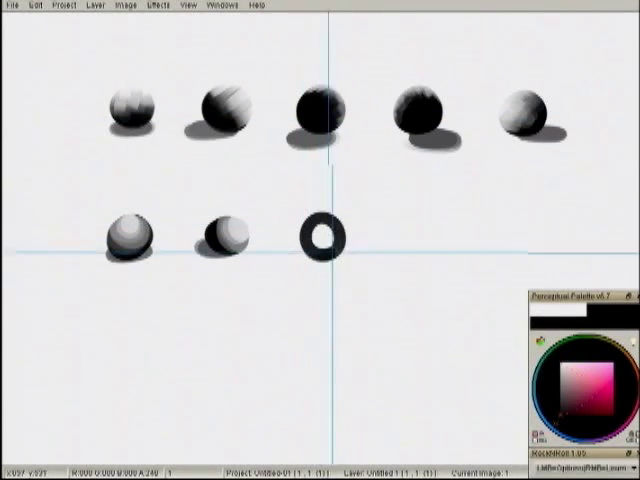
Fill the third sphere's ring solid and dab a light highlight on it
click(321, 238)
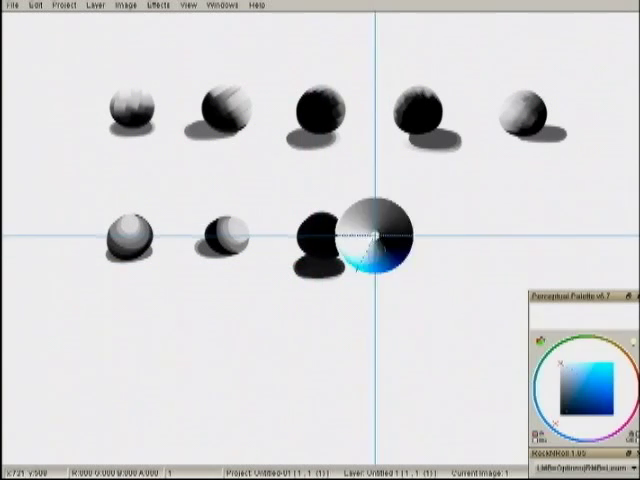
click(377, 240)
click(340, 232)
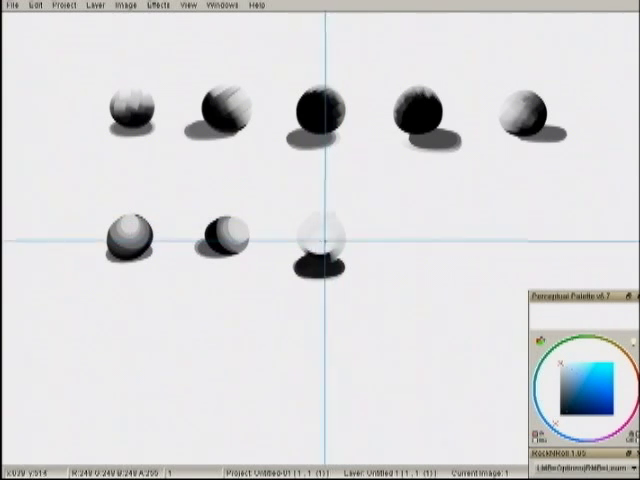
Soften the third sphere with grey shading, then paint a grey fourth sphere with shadow
drag(325, 240, 318, 236)
click(320, 225)
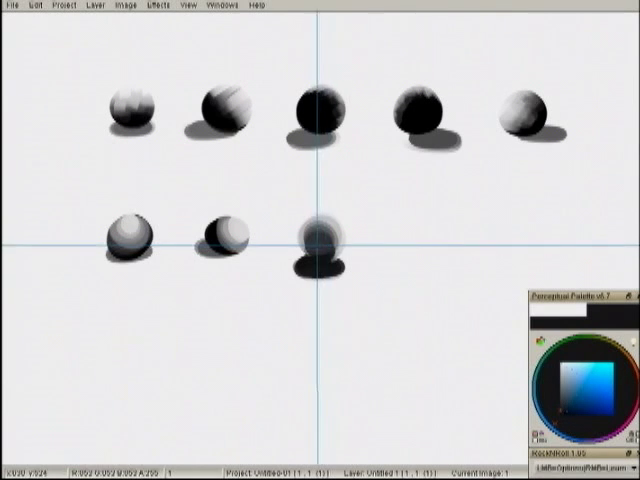
drag(318, 240, 345, 248)
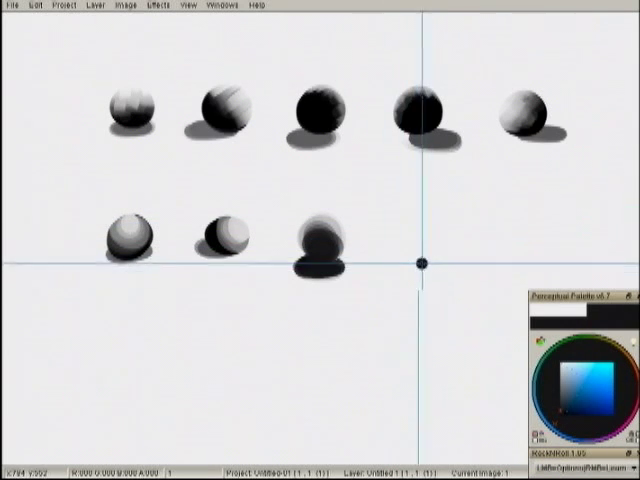
drag(417, 263, 431, 255)
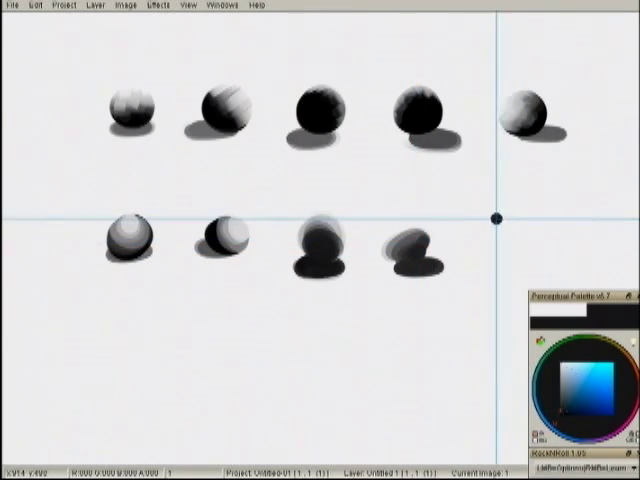
Paint a fifth shaded sphere ending row two and a black disc starting row three
mouse_move(487, 248)
mouse_down()
mouse_move(480, 235)
mouse_move(484, 240)
mouse_move(473, 248)
mouse_move(455, 250)
mouse_up()
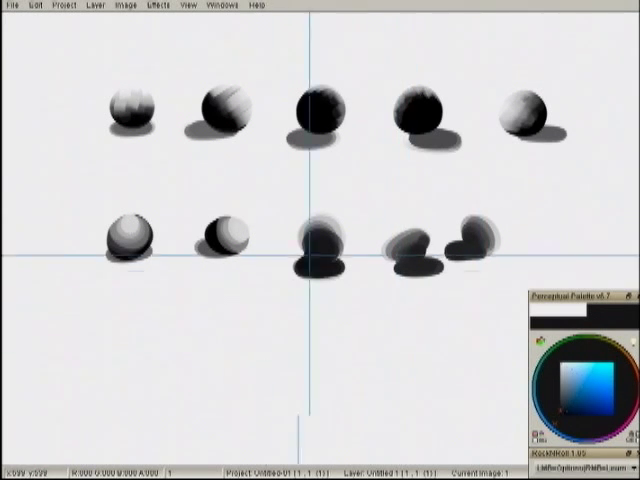
mouse_move(200, 330)
mouse_down()
mouse_move(225, 310)
mouse_move(225, 330)
mouse_up()
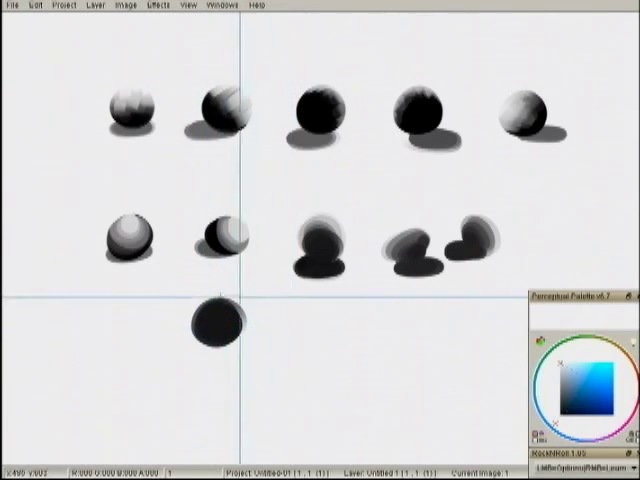
Turn the black disc into a highlighted white sphere and paint a dark sphere beside it
drag(222, 318, 215, 312)
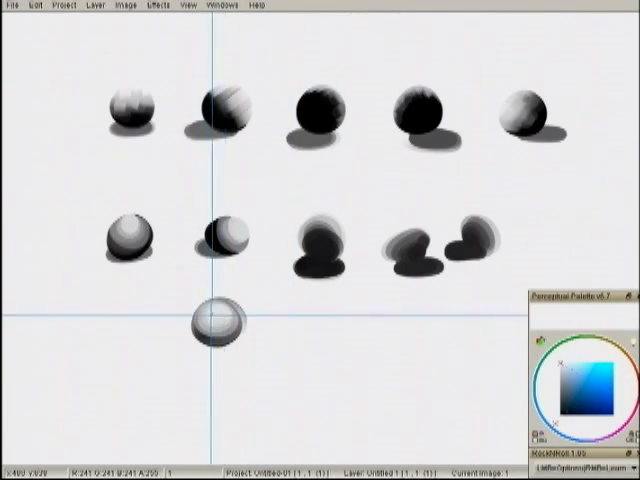
right_click(320, 240)
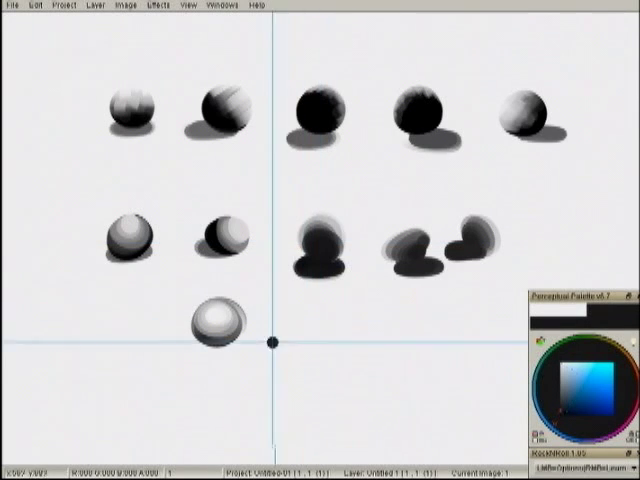
mouse_move(290, 340)
mouse_down()
mouse_move(300, 328)
mouse_move(292, 352)
mouse_move(286, 336)
mouse_up()
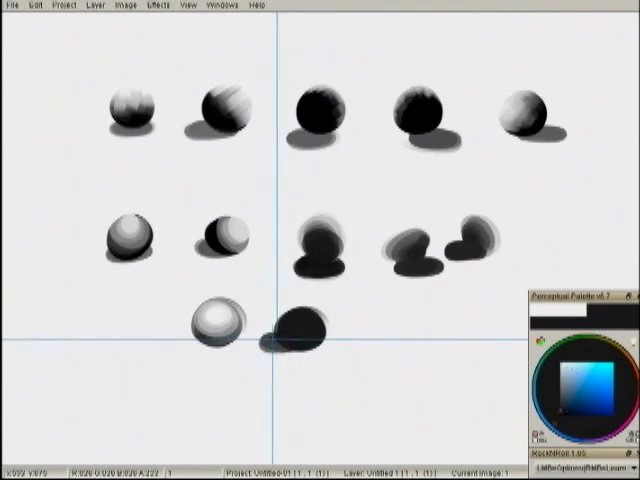
Dab a white highlight on the dark sphere and paint a dark shadow blob beside it
right_click(300, 340)
click(303, 314)
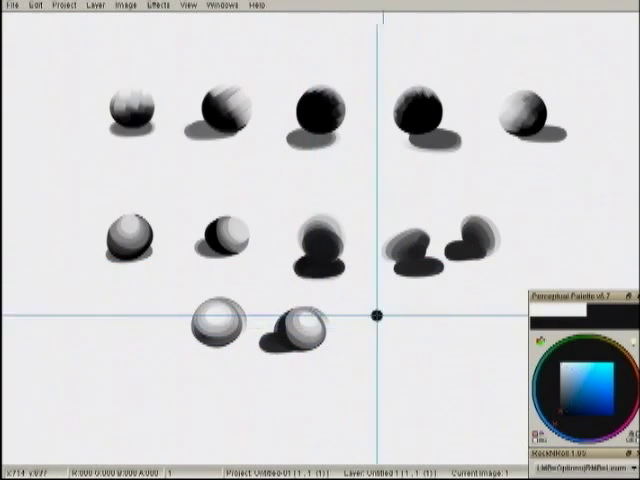
drag(360, 352, 405, 355)
click(402, 320)
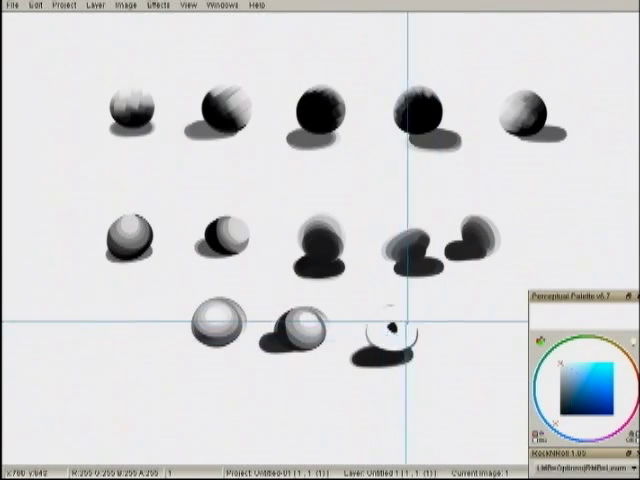
Choose a new colour and undo a stray ring stroke for the next sphere
click(430, 330)
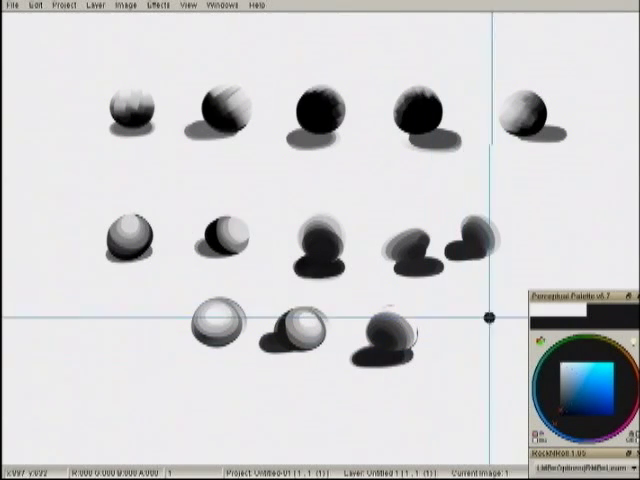
drag(452, 316, 485, 312)
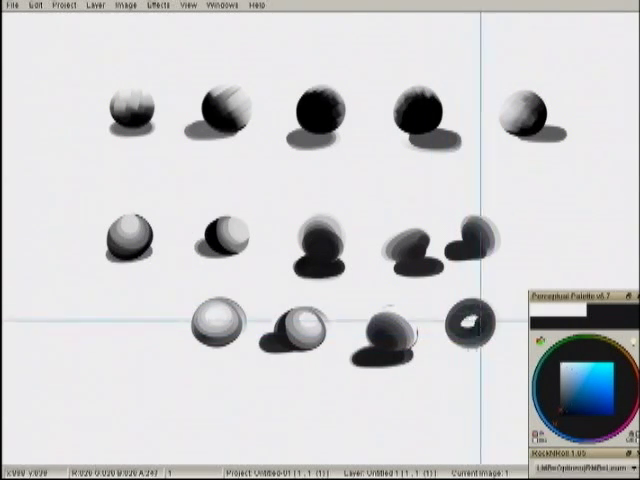
key(ctrl+z)
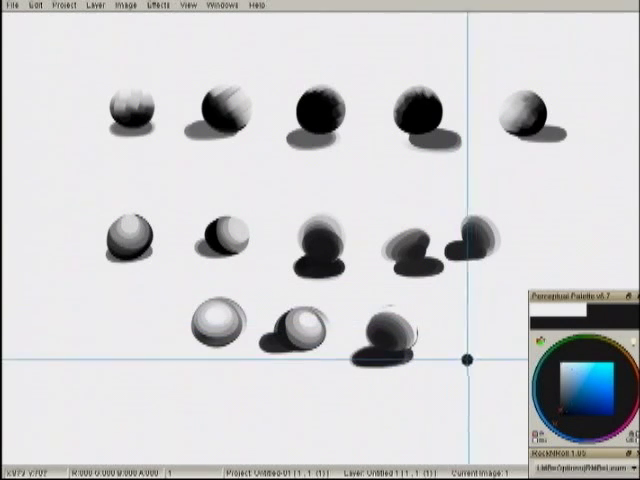
Paint the fourth row-three sphere with grey shading and shadow, plus a black disc below
drag(467, 359, 480, 350)
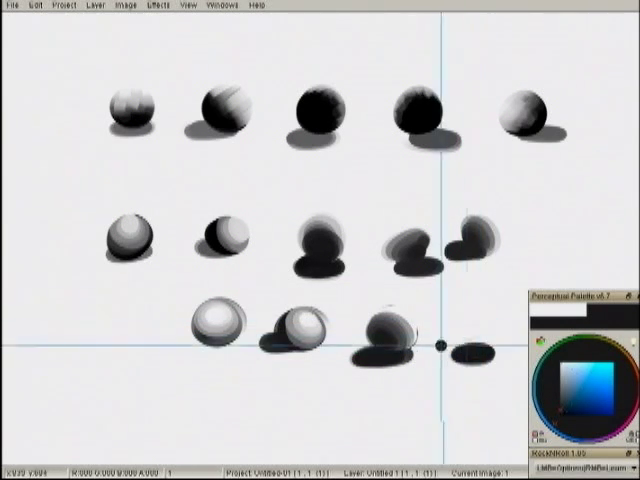
drag(450, 330, 472, 318)
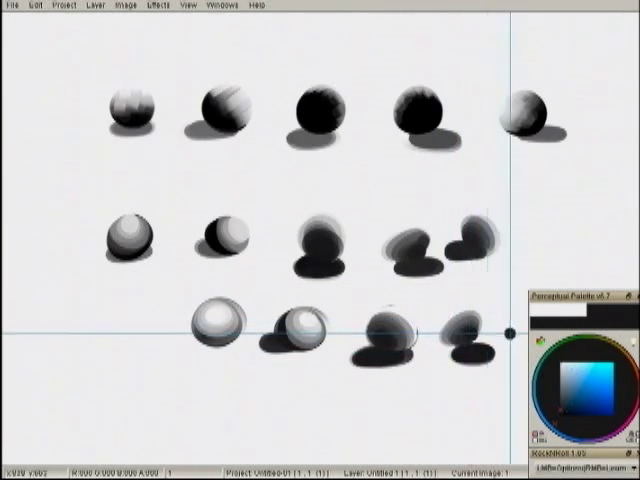
drag(470, 330, 462, 340)
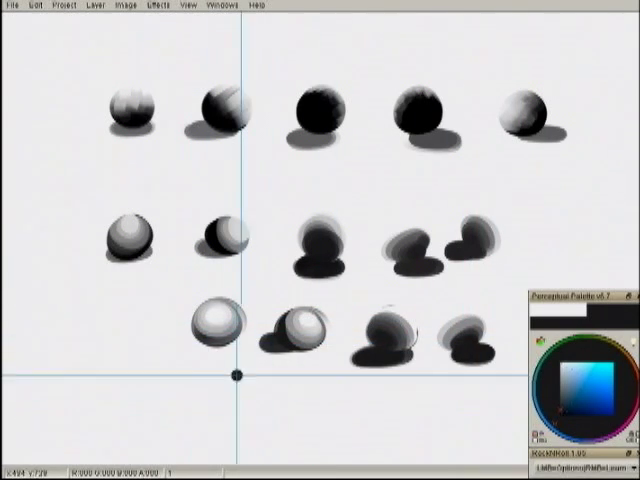
drag(235, 375, 220, 395)
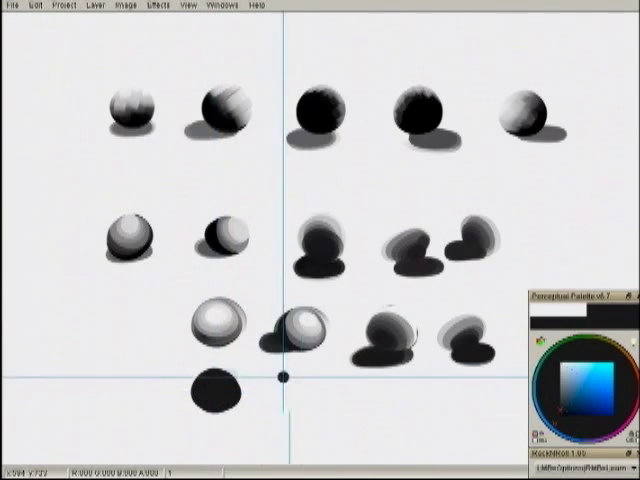
Turn the fourth-row disc into a sphere with a white highlight and darker lower-left grey shading
right_click(260, 384)
click(250, 375)
drag(215, 380, 230, 390)
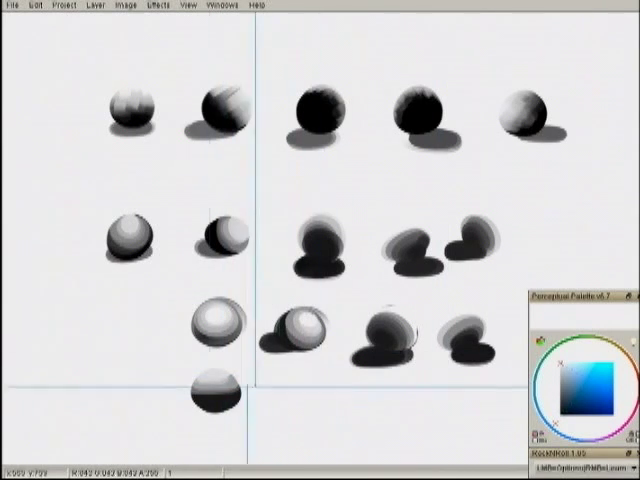
drag(210, 385, 225, 400)
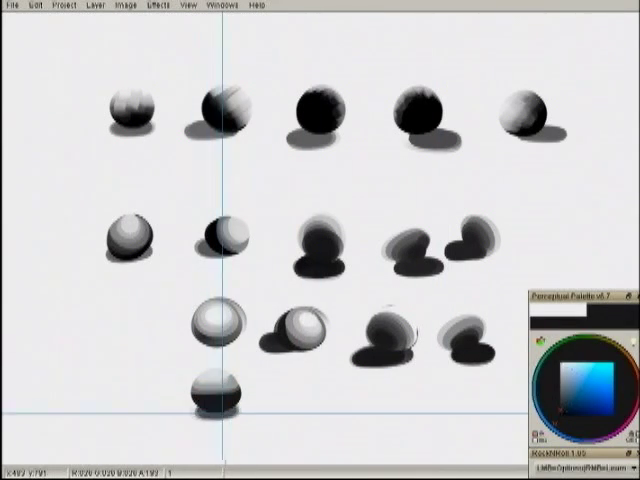
right_click(380, 265)
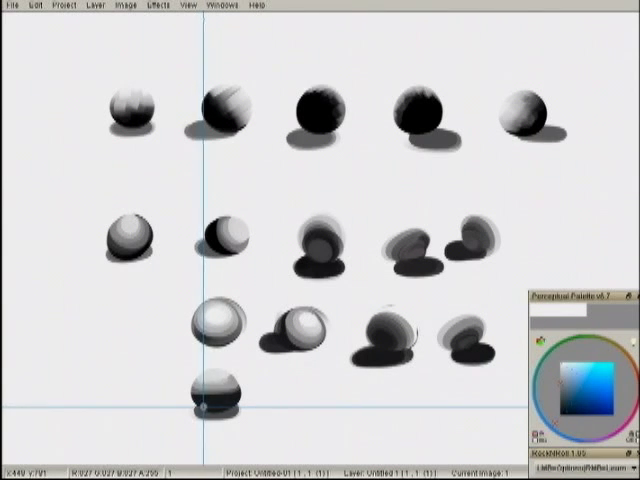
drag(204, 406, 198, 402)
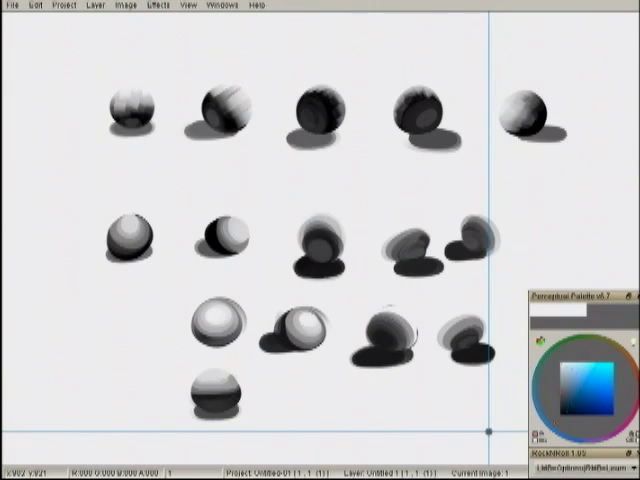
Clear the canvas and paint a black dot and curved stroke near the centre
key(Delete)
click(340, 225)
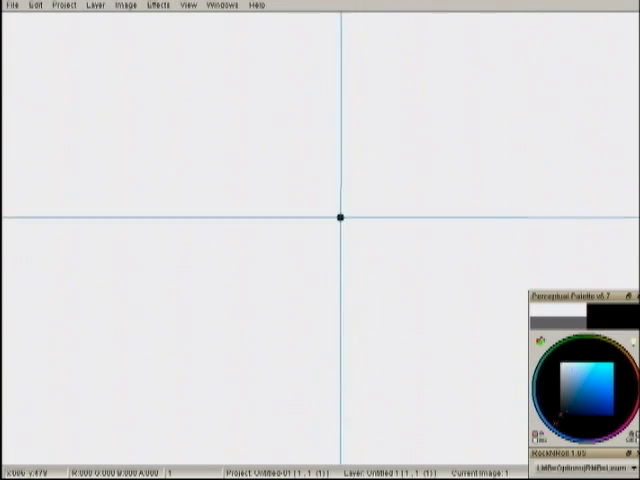
drag(286, 194, 275, 175)
Fill the first circle black and paint a second black disc overlapping its right
click(335, 195)
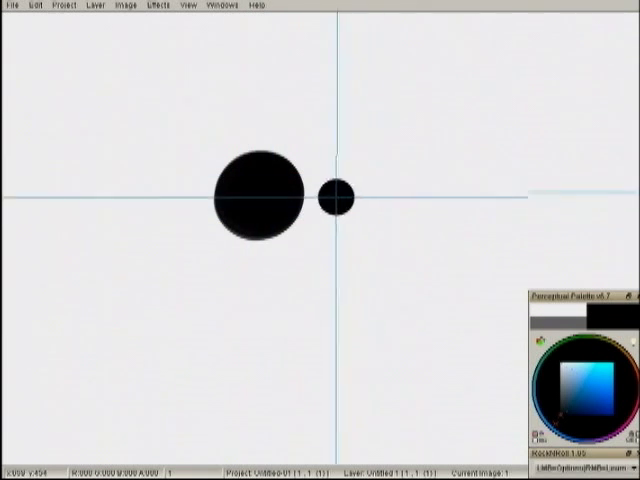
drag(335, 165, 330, 195)
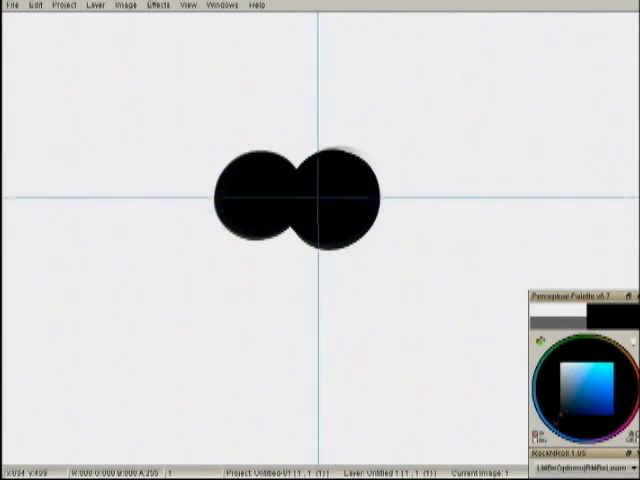
click(340, 280)
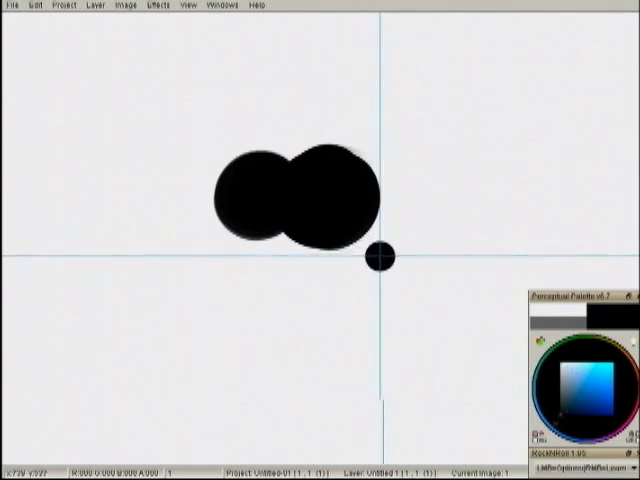
Paint a soft grey shadow beneath the discs, undoing failed strokes and dabs
drag(395, 248, 335, 248)
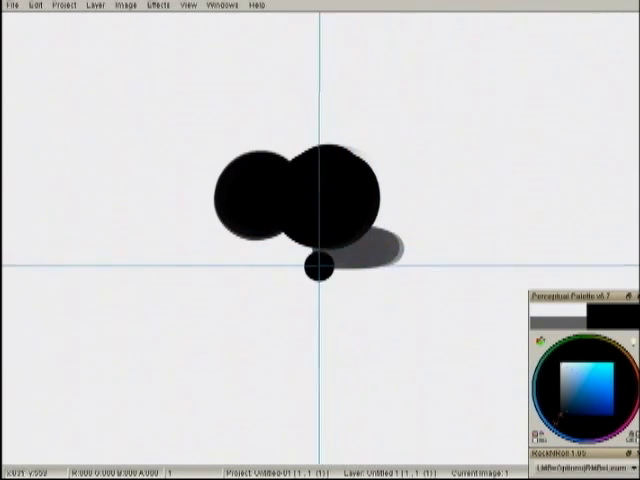
key(ctrl+z)
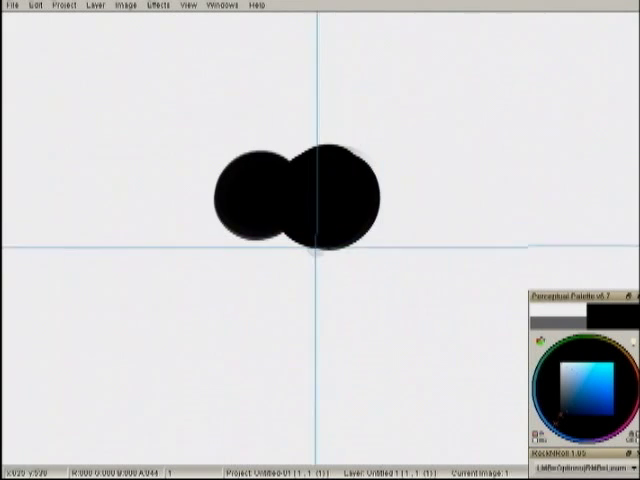
mouse_move(320, 245)
mouse_down()
mouse_move(390, 255)
mouse_move(320, 240)
mouse_up()
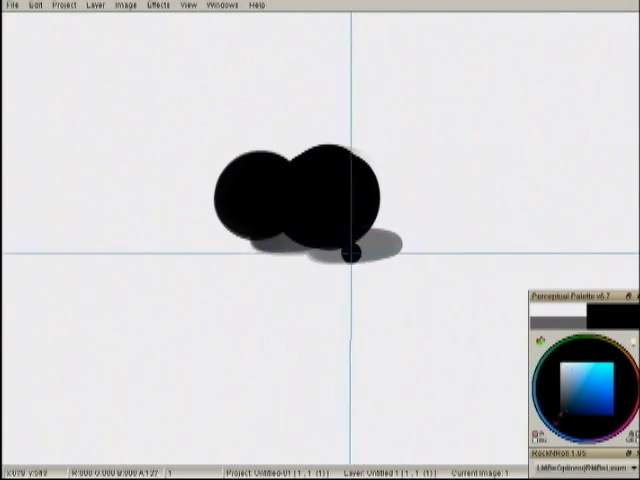
click(360, 320)
key(ctrl+z)
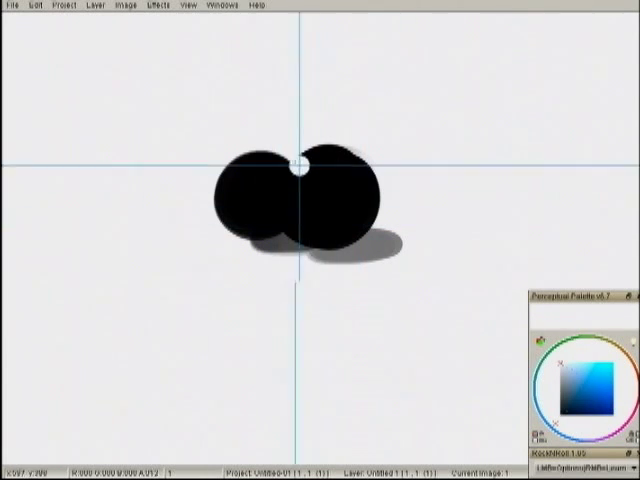
Paint grey shading bands on the left disc, lightest toward its upper left, undoing one attempt
mouse_move(243, 169)
mouse_down()
mouse_move(232, 200)
mouse_move(236, 165)
mouse_up()
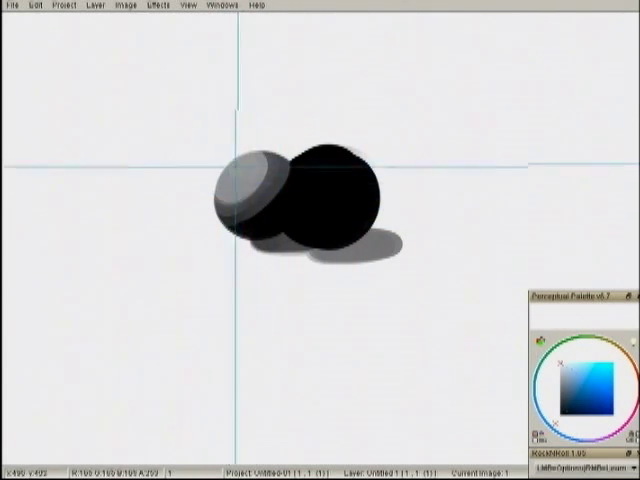
drag(236, 165, 259, 196)
key(ctrl+z)
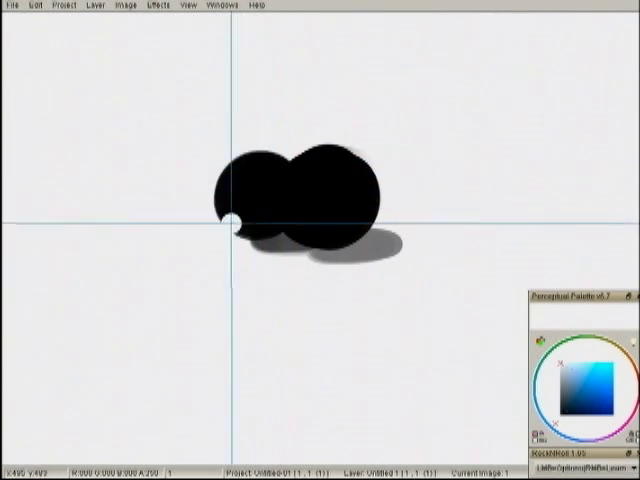
mouse_move(279, 154)
mouse_down()
mouse_move(229, 229)
mouse_move(270, 160)
mouse_up()
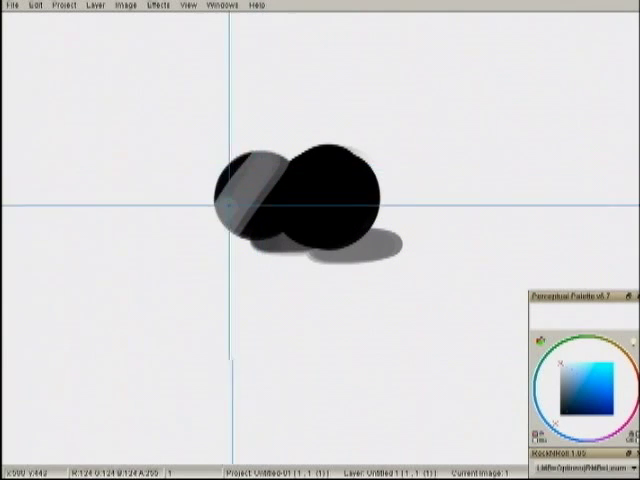
drag(236, 205, 236, 165)
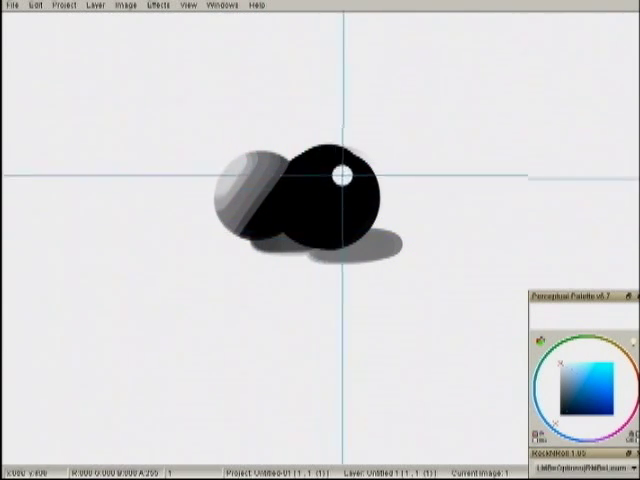
click(343, 188)
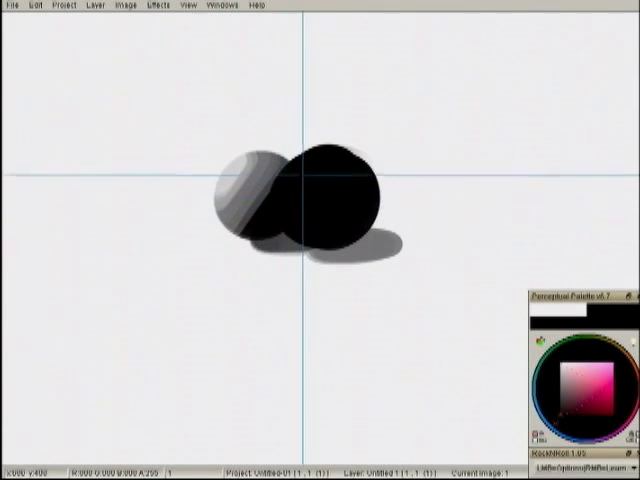
alt+click(436, 243)
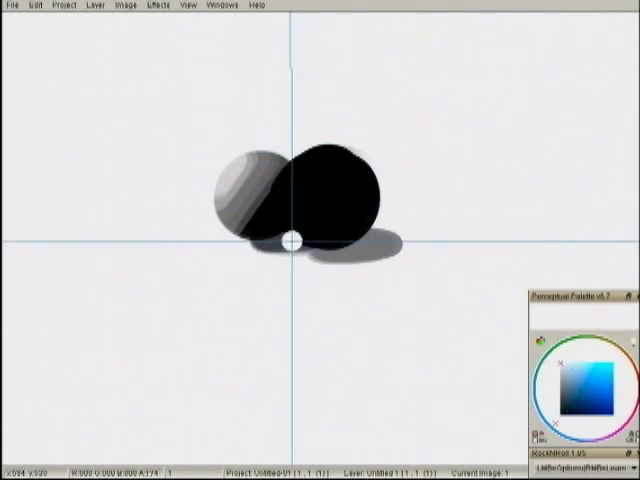
Stroke lighter grey bands across the right disc, keeping its lower right black, and darken the left sphere's lower right
mouse_move(311, 229)
mouse_down()
mouse_move(340, 182)
mouse_move(310, 160)
mouse_up()
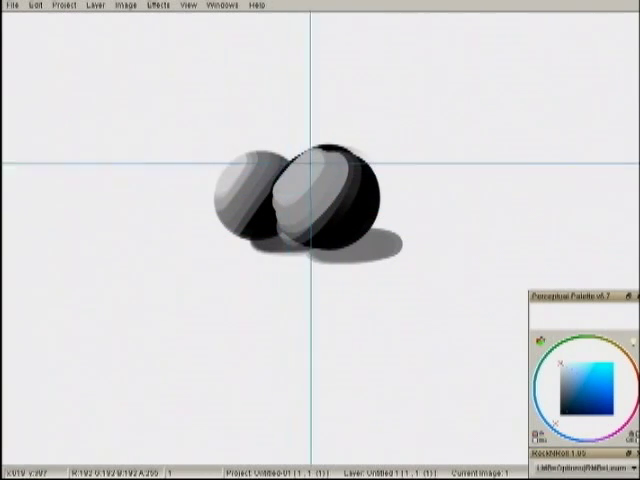
mouse_move(345, 165)
mouse_down()
mouse_move(305, 185)
mouse_move(289, 236)
mouse_move(330, 200)
mouse_move(320, 220)
mouse_move(300, 195)
mouse_move(305, 180)
mouse_move(340, 168)
mouse_move(284, 208)
mouse_move(290, 230)
mouse_move(364, 186)
mouse_move(308, 236)
mouse_move(330, 152)
mouse_up()
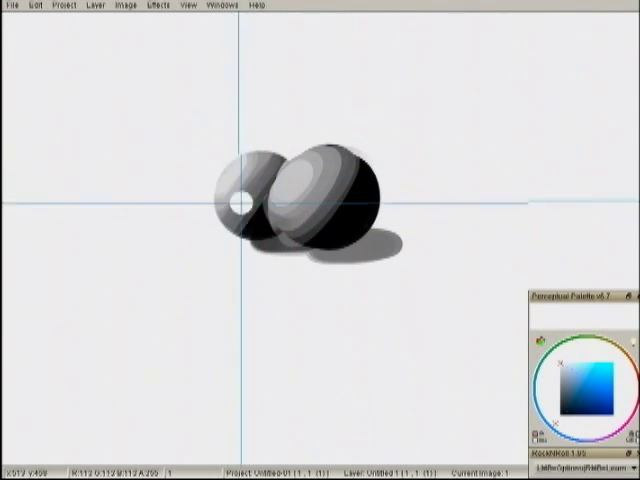
drag(242, 205, 265, 177)
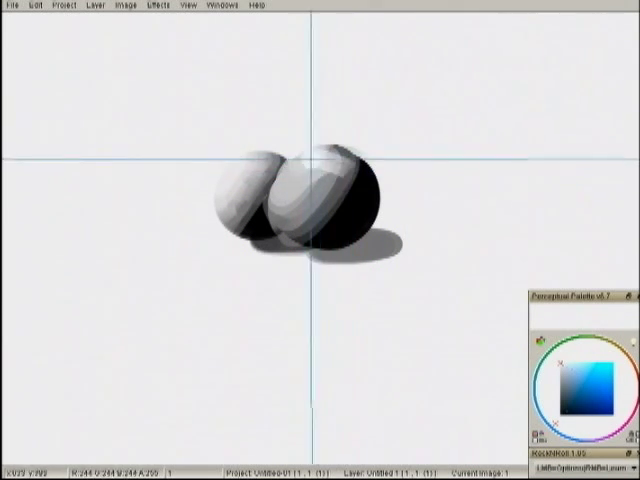
Blend both spheres into smooth light-to-dark gradients and soften the right sphere's shadow side
mouse_move(328, 192)
mouse_down()
mouse_move(305, 185)
mouse_move(290, 219)
mouse_up()
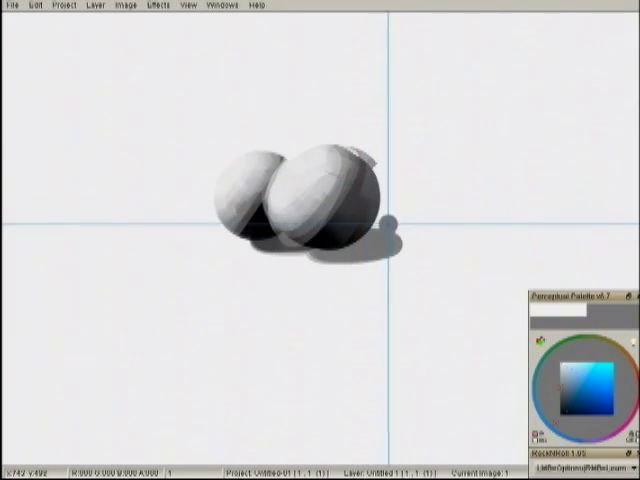
drag(332, 237, 345, 200)
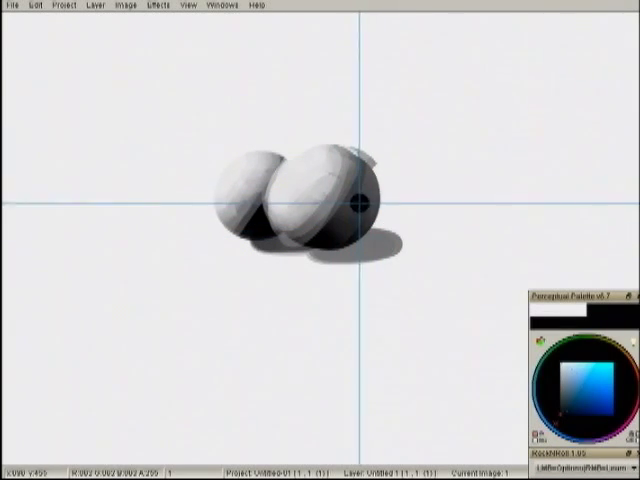
Darken the right sphere's upper right edge and pick a colour from the quick wheel
drag(366, 201, 364, 181)
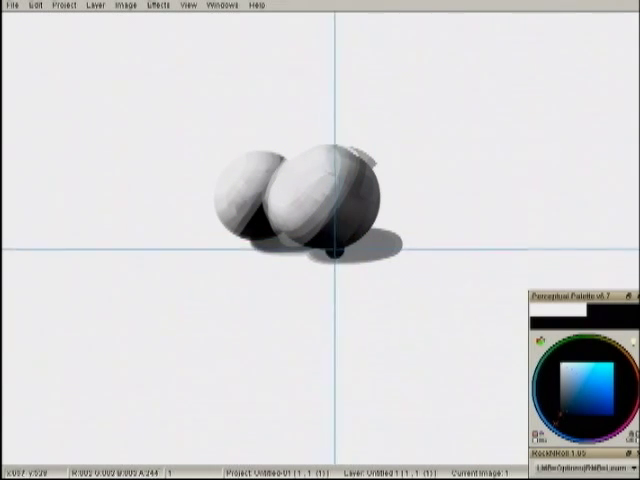
key(v)
click(362, 248)
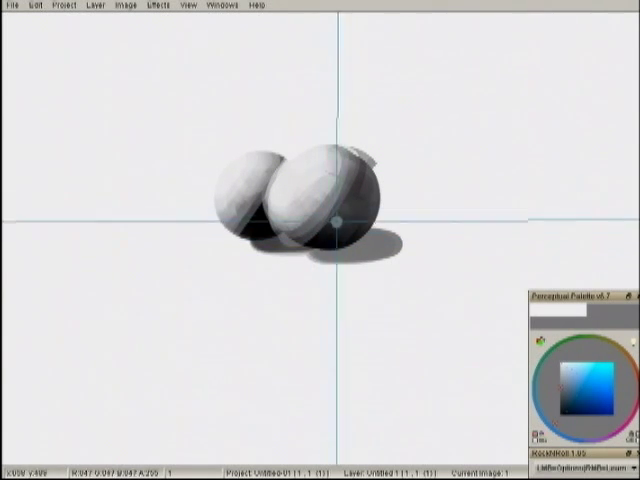
right_click(341, 218)
Sample and adjust greys from the sphere, then sample black from the dark shadow
click(345, 225)
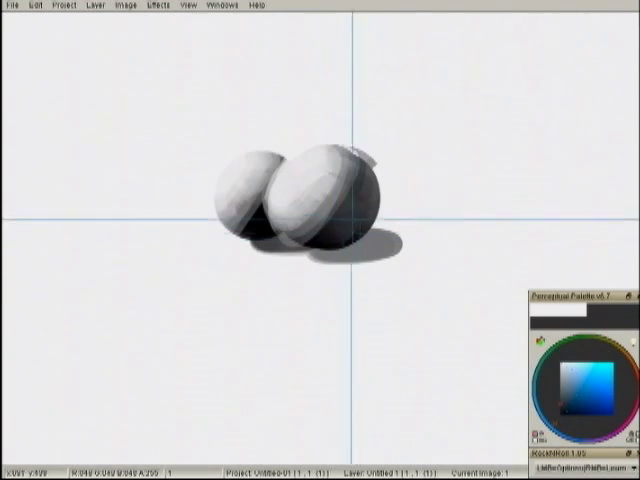
right_click(332, 225)
click(334, 230)
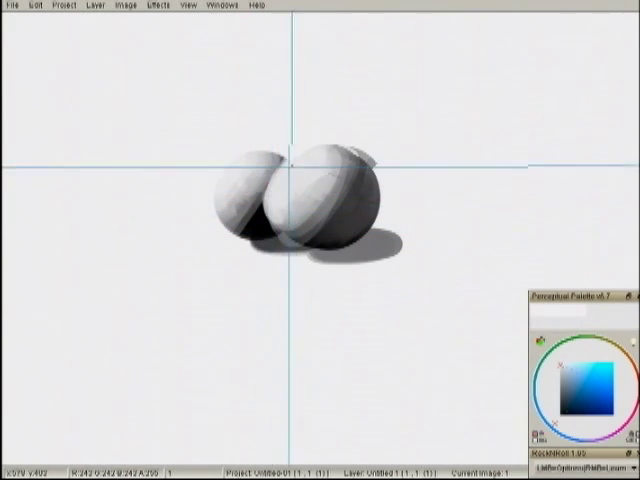
right_click(254, 205)
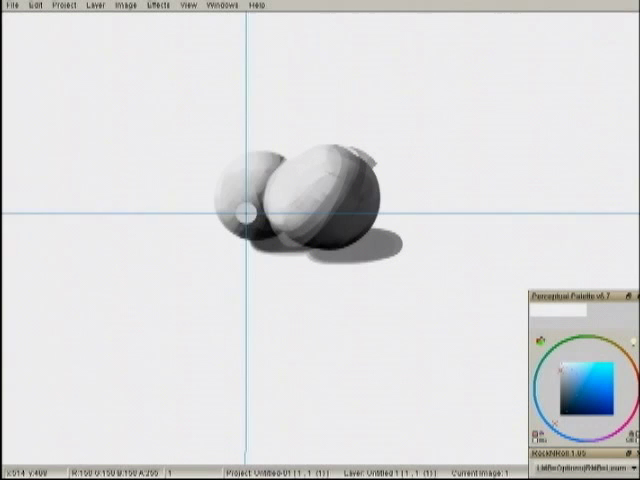
Sweep a light grey soft stroke over the left sphere to soften its shading
drag(240, 200, 250, 170)
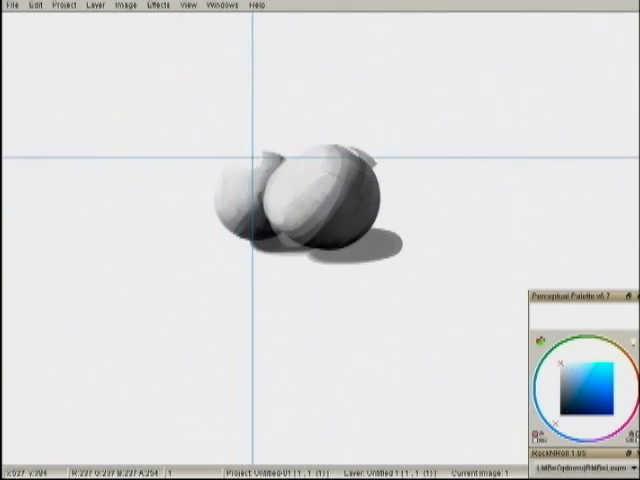